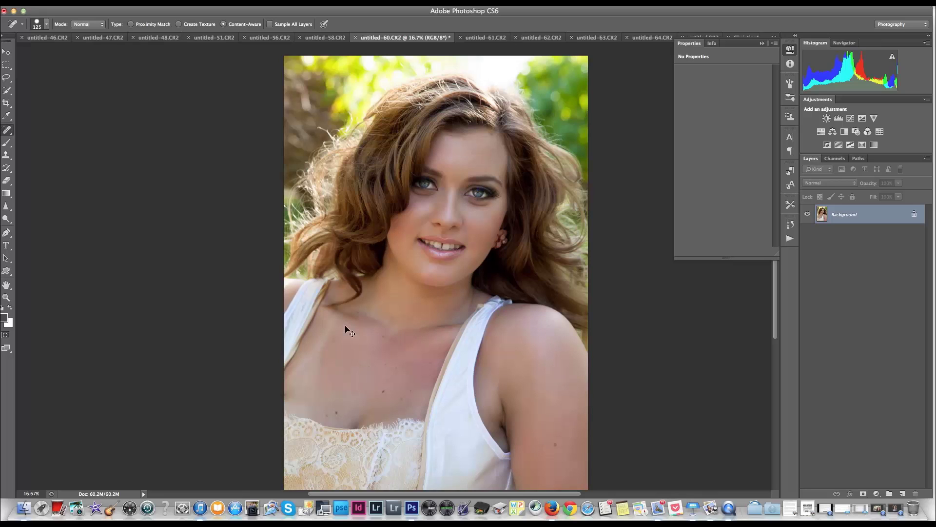
Duplicate the Background portrait onto a new Layer 1 with Cmd+J
key("super+j")
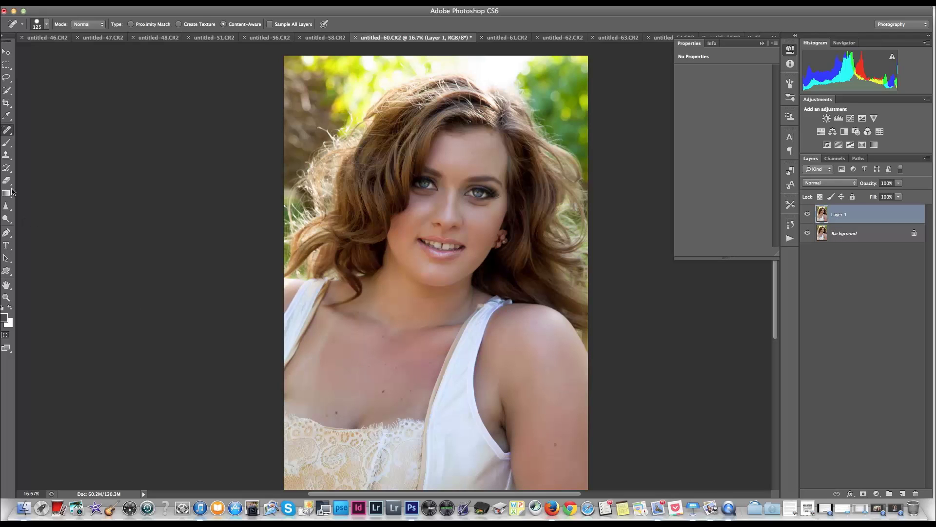
Select the Spot Healing Brush and show its 125 px brush size and hardness settings
left_click(5, 131)
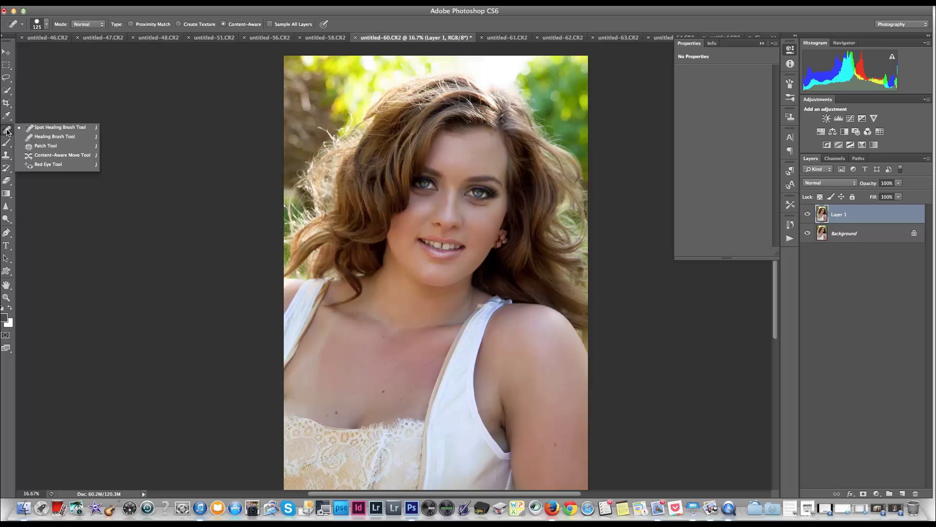
left_click(47, 130)
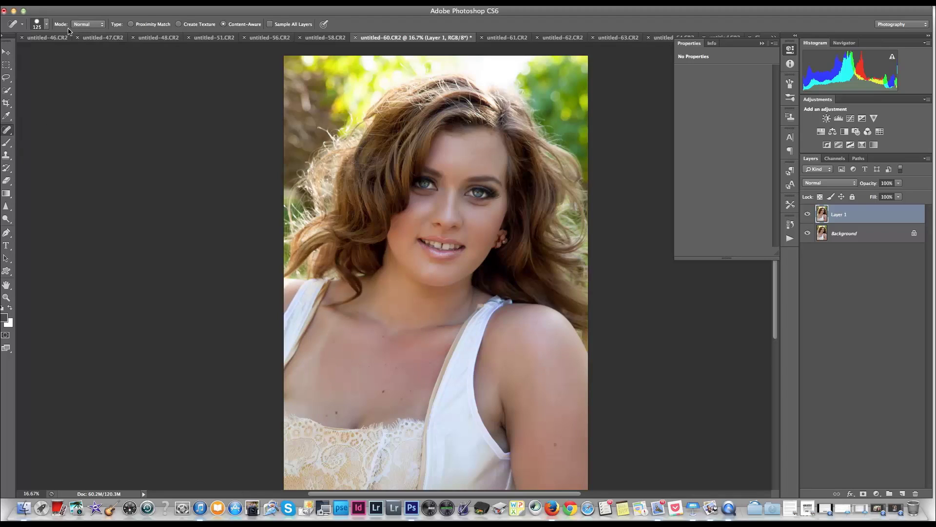
left_click(48, 25)
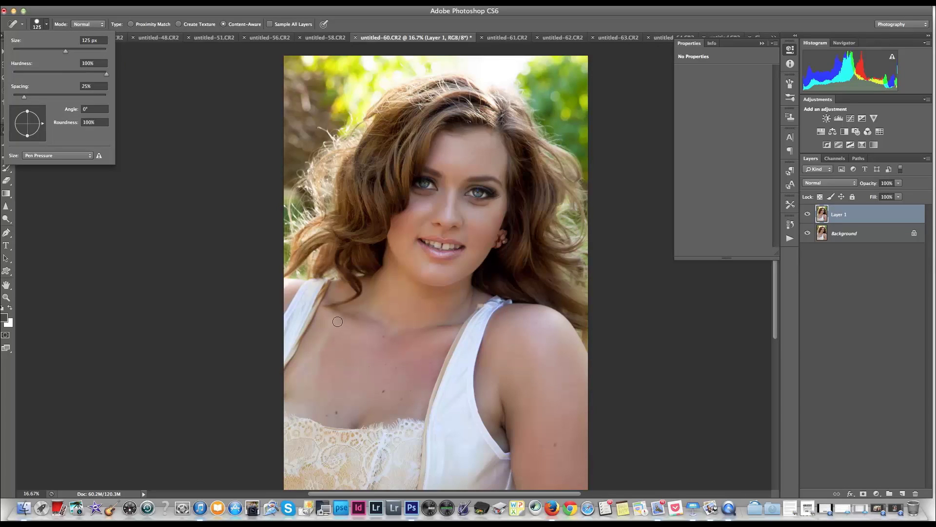
Lower Layer 1's opacity and heal shoulder and chest blemishes with a 175–500 px brush
key("bracketright")
key("bracketright")
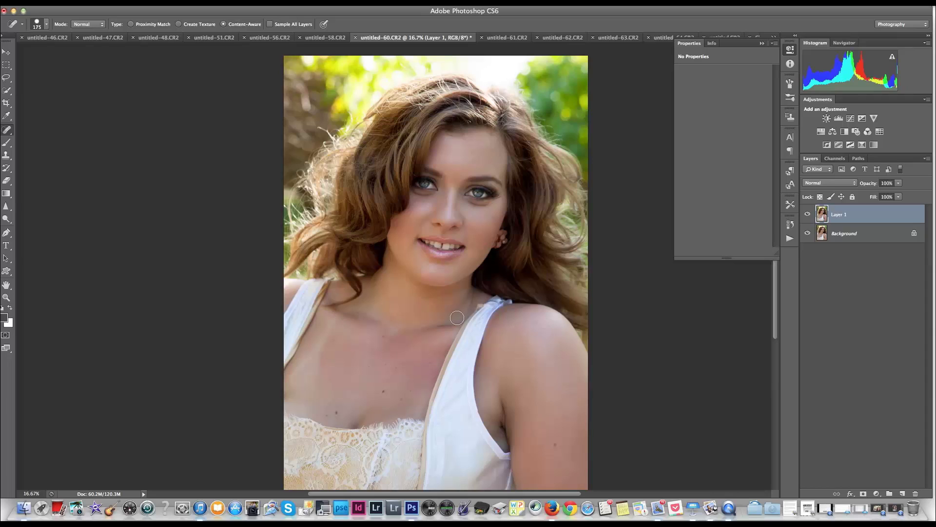
left_click_drag(871, 186, 860, 187)
left_click_drag(337, 314, 320, 349)
left_click(317, 351)
key("bracketright")
key("bracketright")
key("bracketright")
key("bracketright")
key("bracketright")
left_click(312, 368)
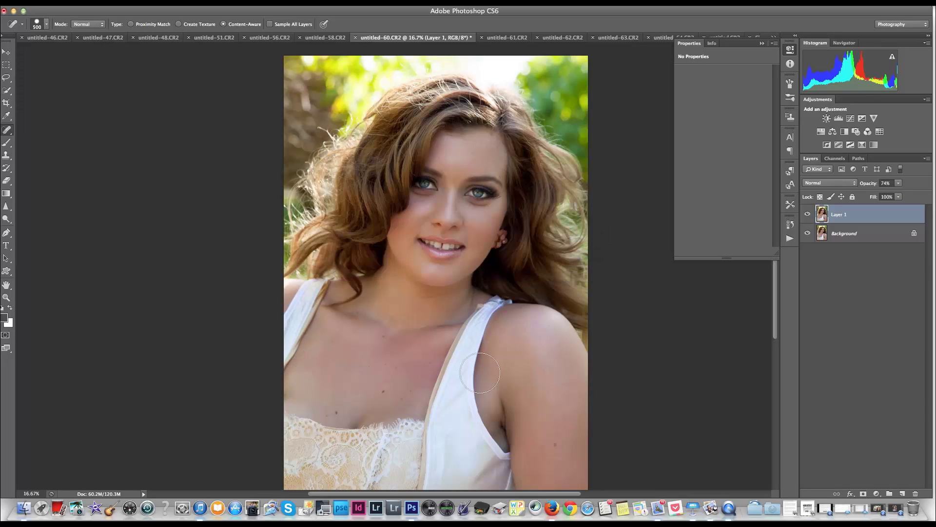
Heal two more dark spots on the chest, including one on its left side
left_click(308, 387)
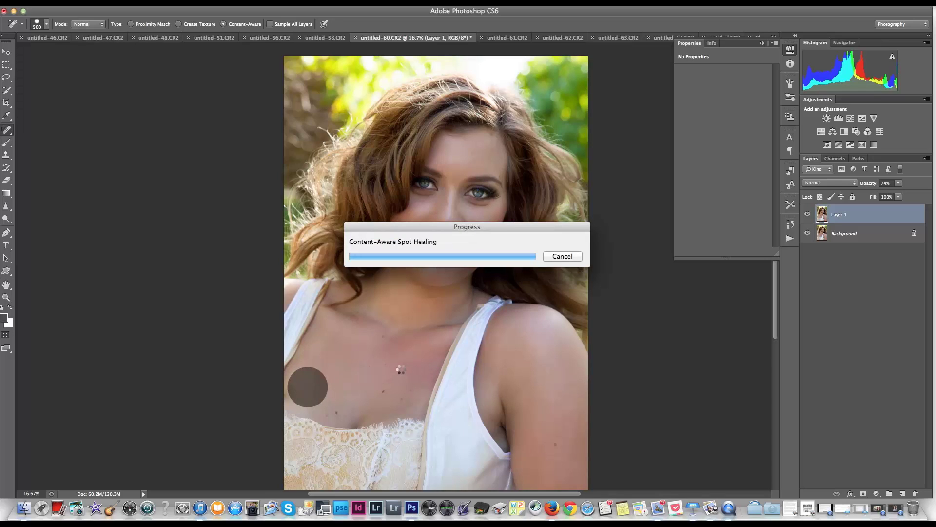
left_click(317, 395)
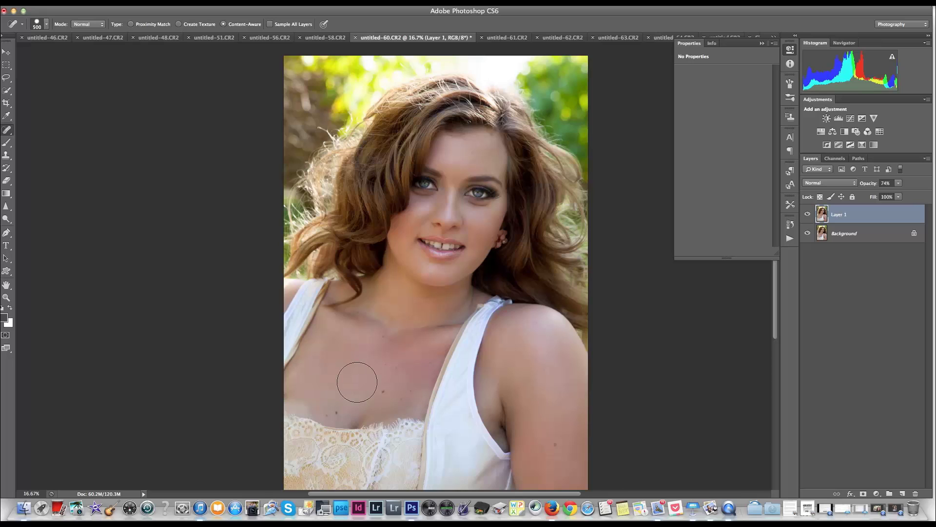
Heal six small chest blemishes with the brush shrunk to 200 px
key("bracketleft")
key("bracketleft")
key("bracketleft")
left_click(302, 405)
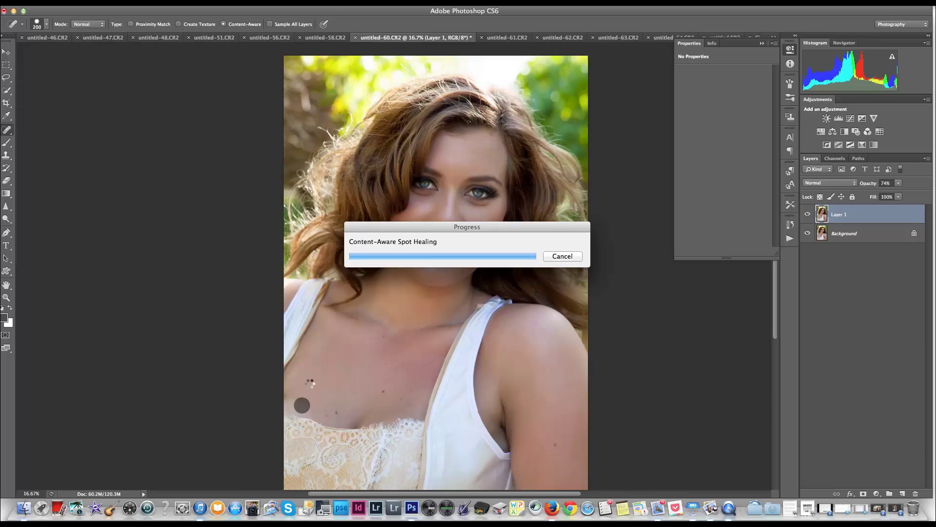
left_click(303, 410)
left_click(297, 404)
left_click(289, 399)
left_click(293, 376)
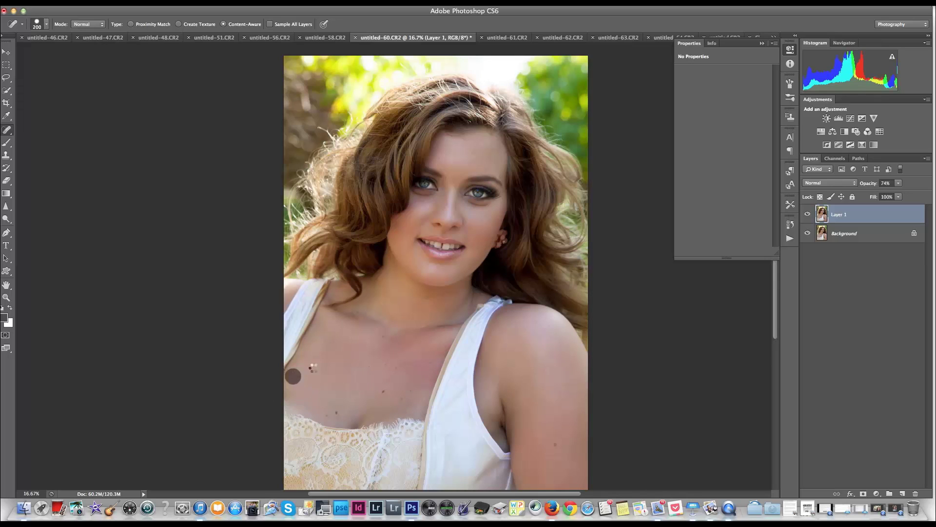
left_click(303, 365)
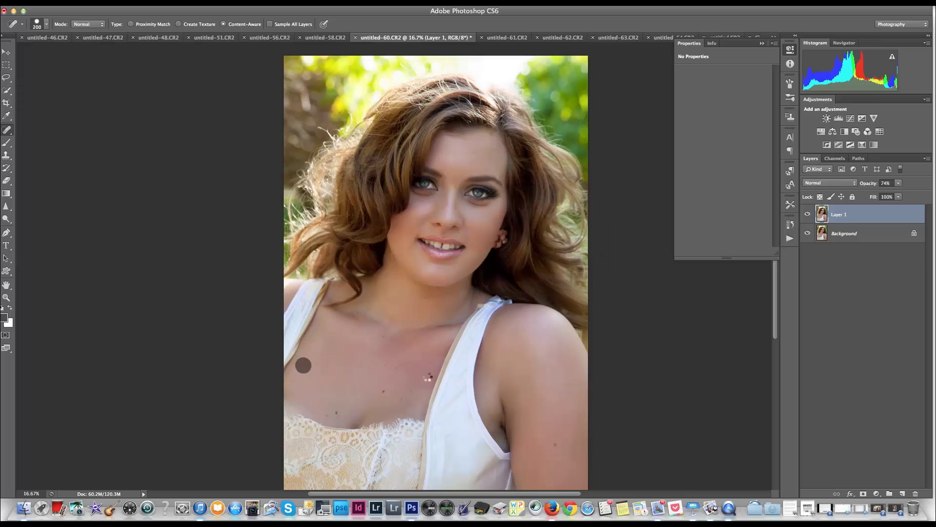
Heal two larger chest areas at 300 px, then duplicate the photo to a new Layer 1
key("bracketright")
key("bracketright")
key("bracketright")
key("bracketright")
key("bracketright")
key("bracketright")
key("bracketright")
left_click(413, 364)
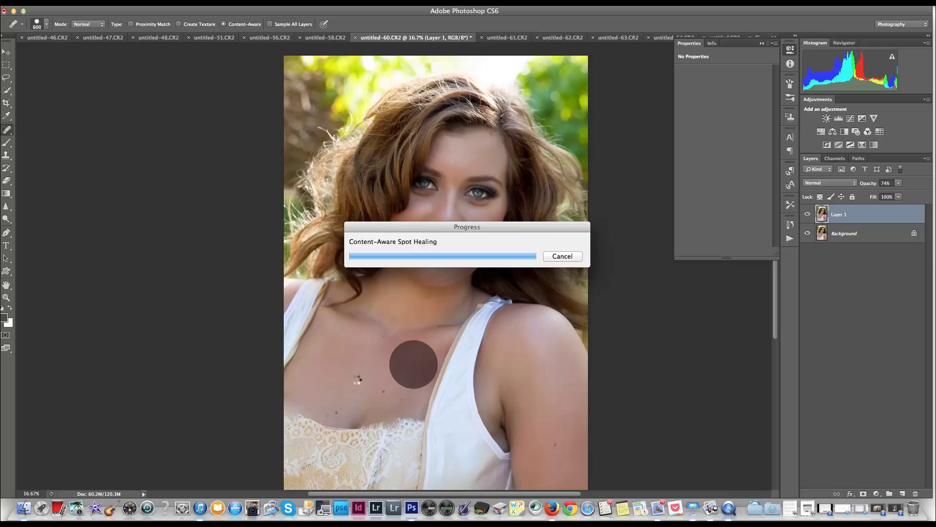
left_click(395, 349)
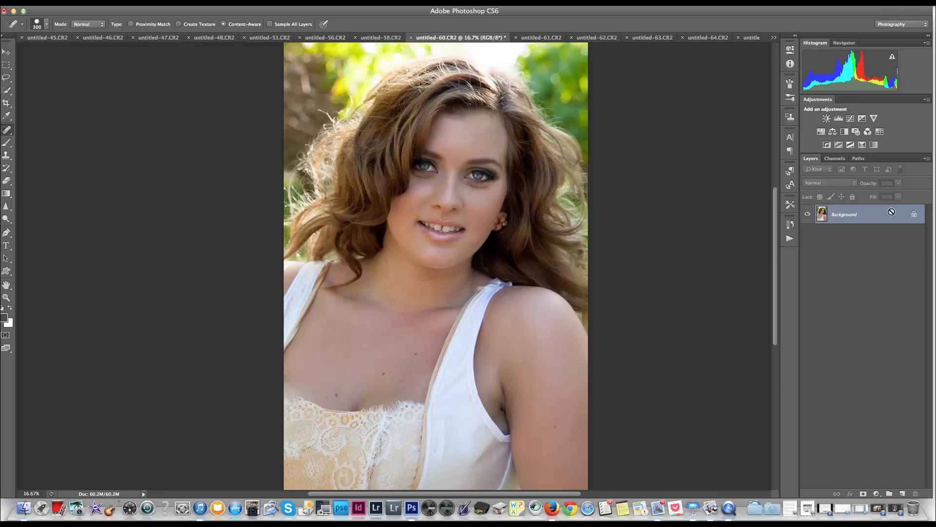
key("super+j")
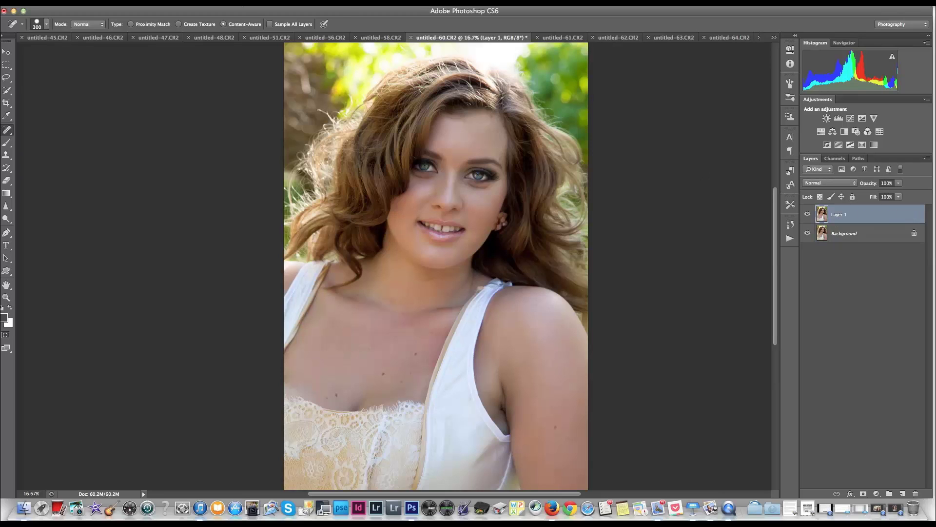
Apply Imagenomic Portraiture with the Default preset to smooth the skin on Layer 1
left_click(244, 1)
mouse_move(262, 234)
left_click(382, 234)
key("super+alt+f")
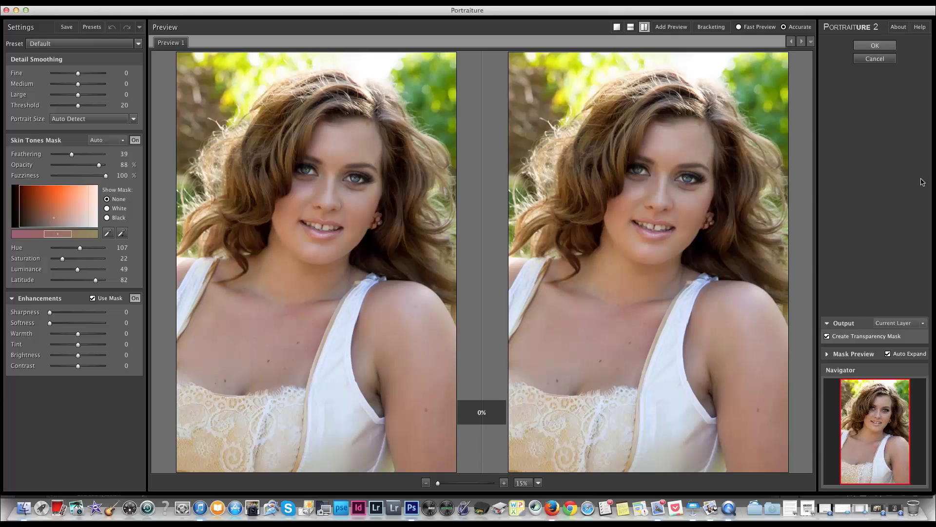
left_click(874, 46)
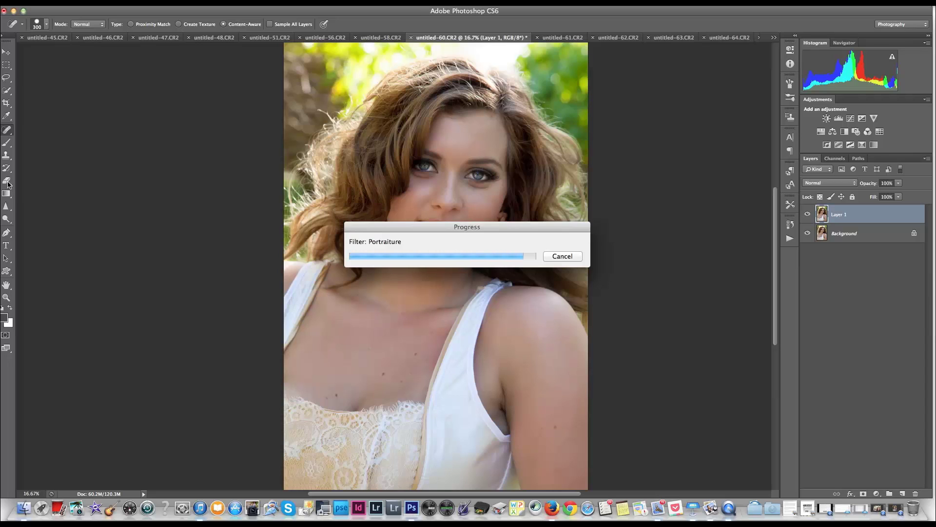
key("bracketright")
key("bracketright")
key("bracketright")
key("bracketright")
key("bracketright")
key("bracketright")
key("bracketright")
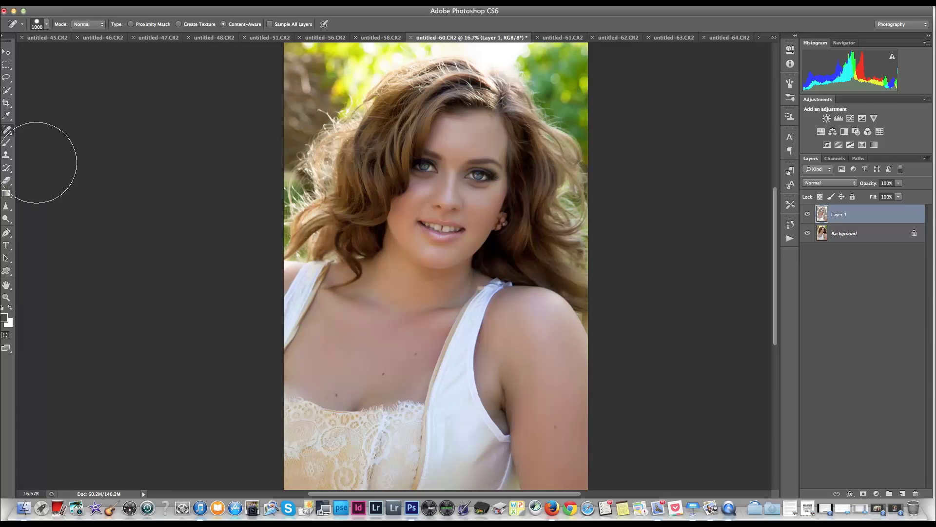
Switch to the Eraser and enlarge it to 2100 px for erasing parts of Layer 1
left_click(7, 180)
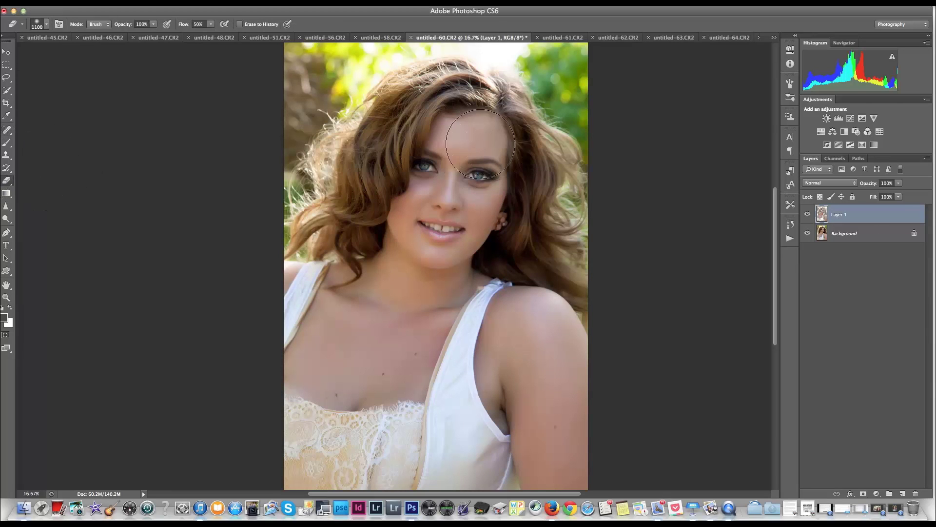
key("bracketright")
key("bracketright")
key("bracketright")
key("bracketright")
key("bracketright")
key("bracketright")
key("bracketright")
key("bracketright")
key("bracketright")
key("bracketright")
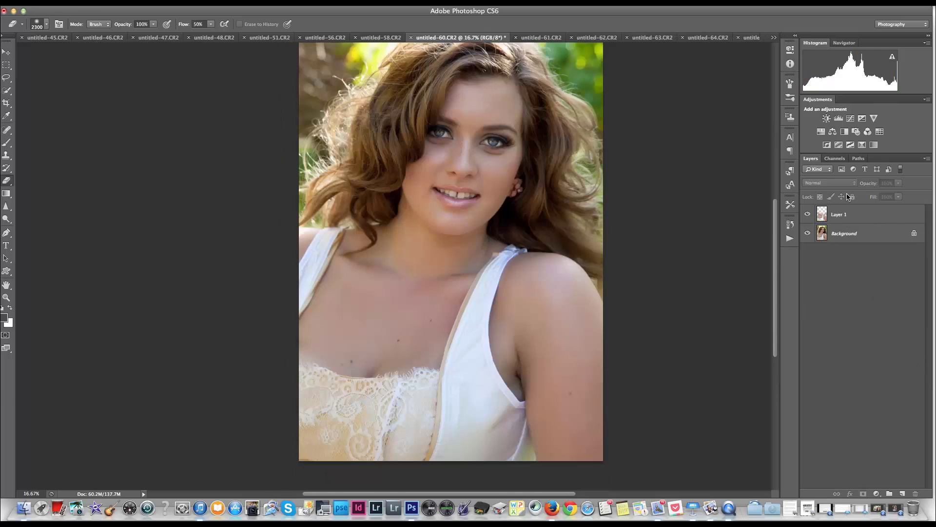
Select the smoothed Layer 1 and lower its opacity to 80%
left_click(848, 214)
left_click_drag(875, 183, 863, 183)
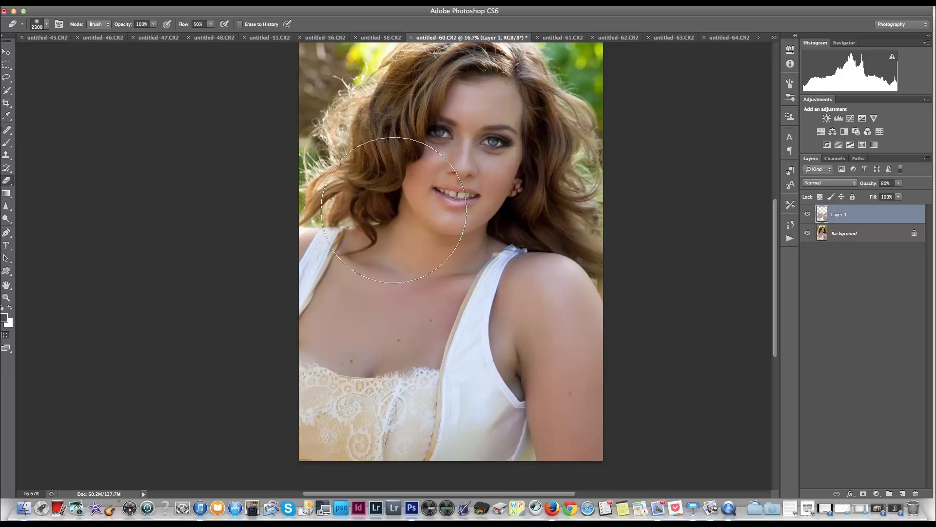
scroll(397, 130, "up", 3)
key("v")
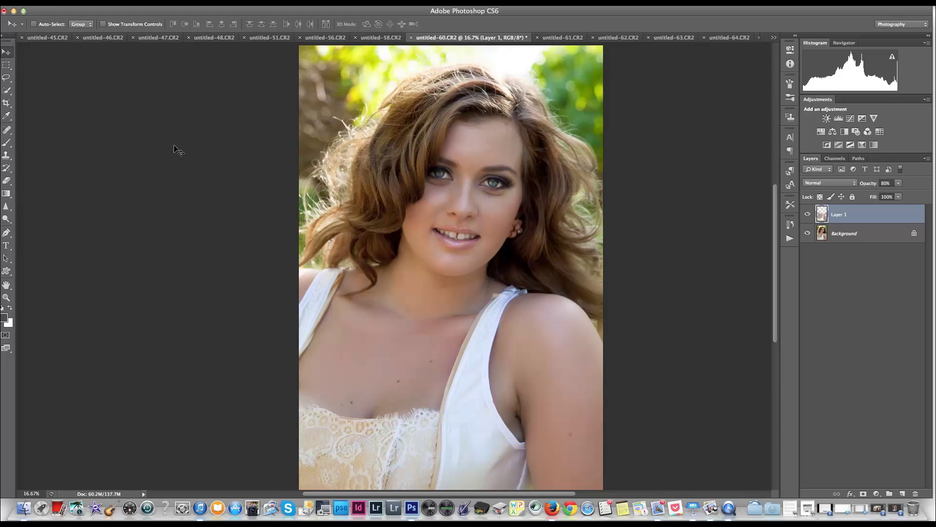
Heal a chest spot near the strap at 700 px, restore full opacity, and merge down
left_click(7, 130)
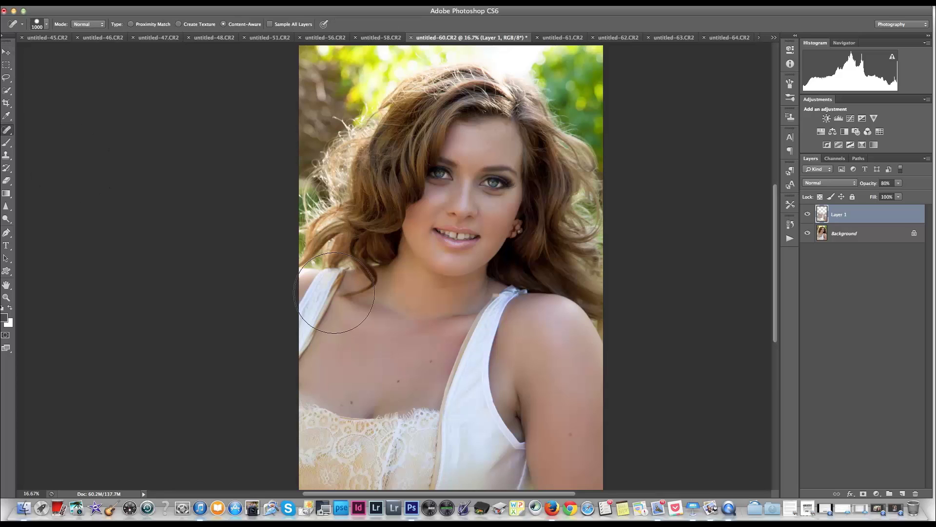
key("bracketleft")
key("bracketleft")
key("bracketleft")
key("bracketleft")
key("bracketleft")
key("bracketleft")
left_click(429, 325)
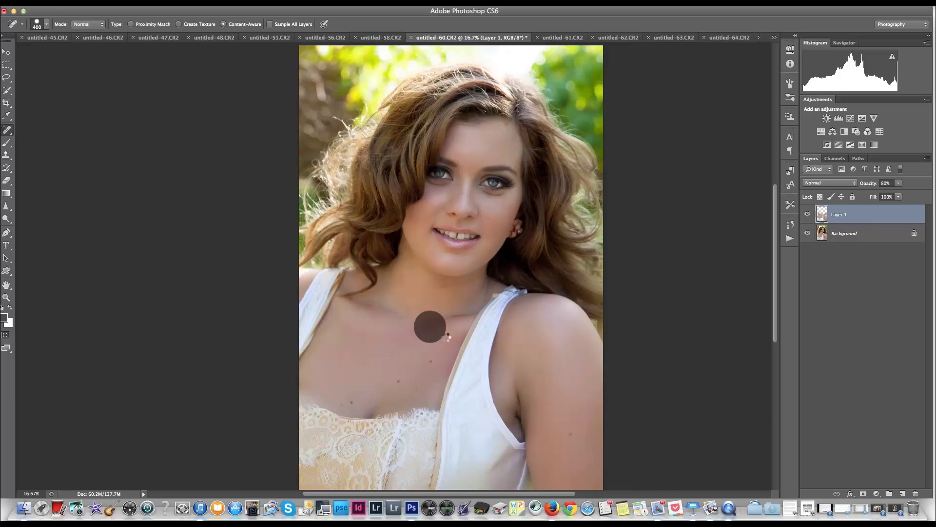
left_click_drag(869, 184, 878, 191)
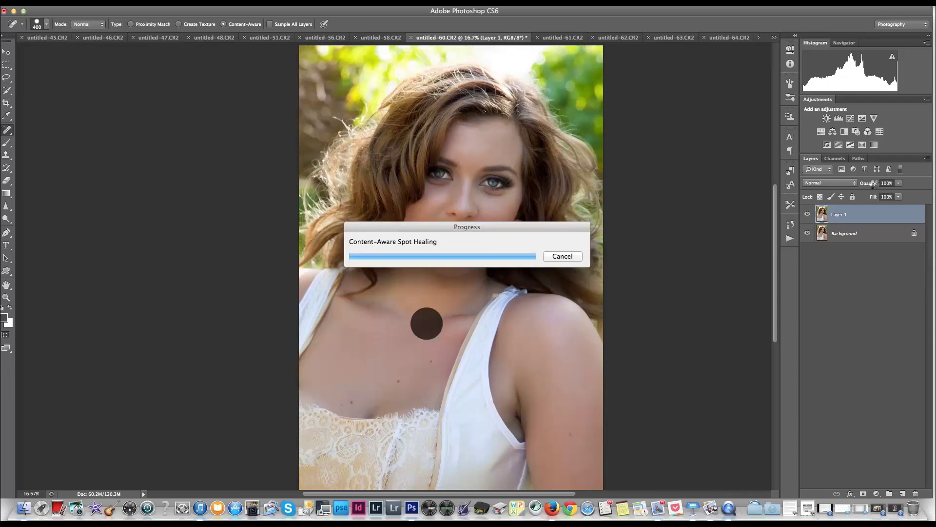
key("super+e")
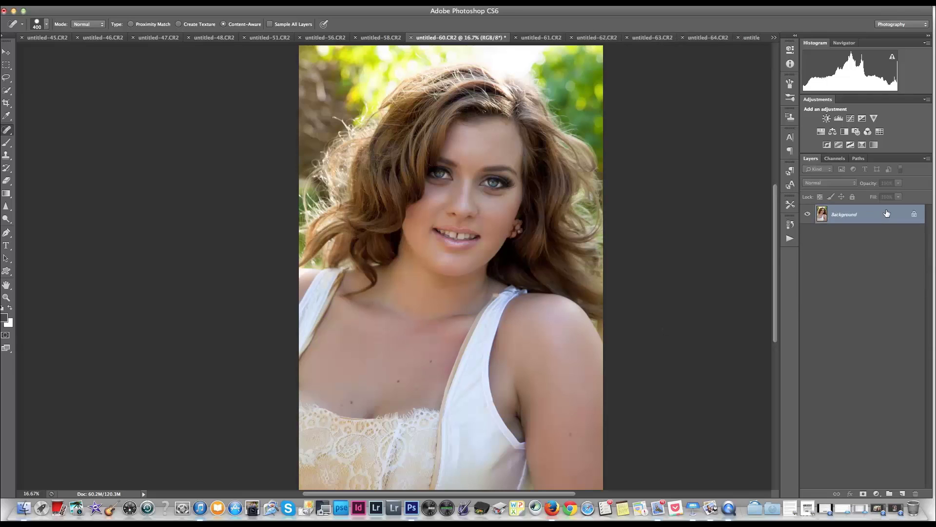